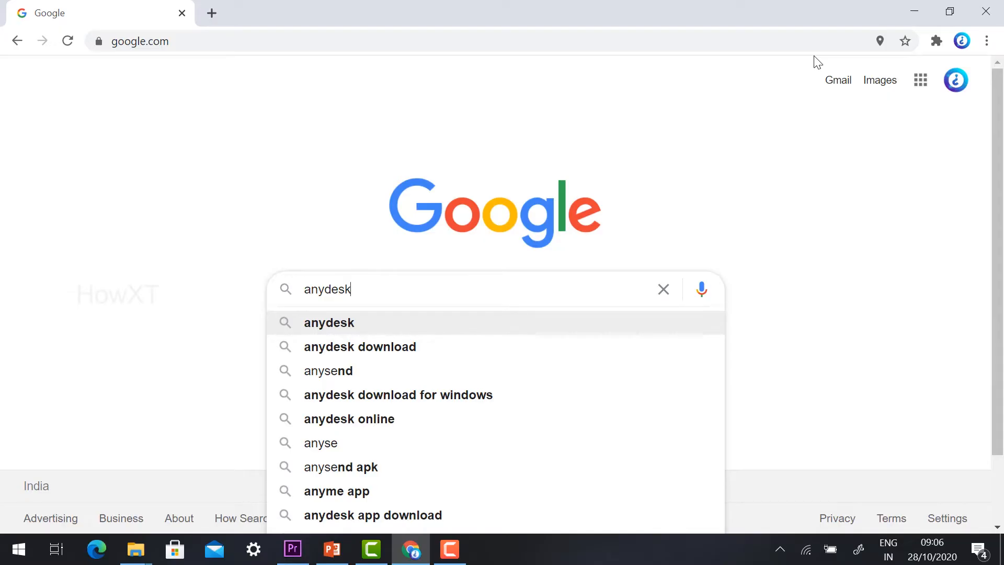
Step: Search Google for anydesk and open AnyDesk's downloads page offering Windows v6.0.8
{"action": "key", "text": "Return"}
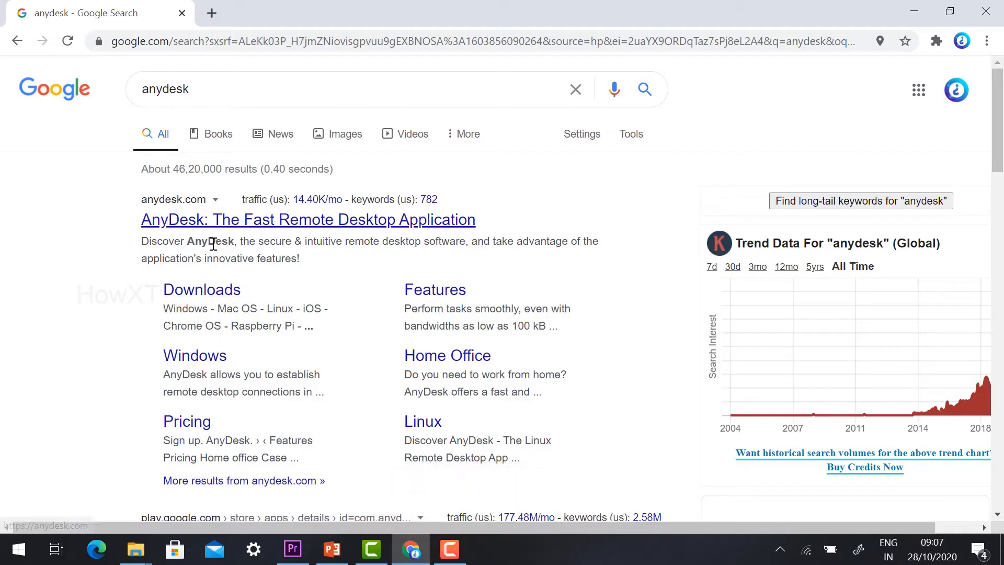
{"action": "left_click", "coordinate": [208, 291]}
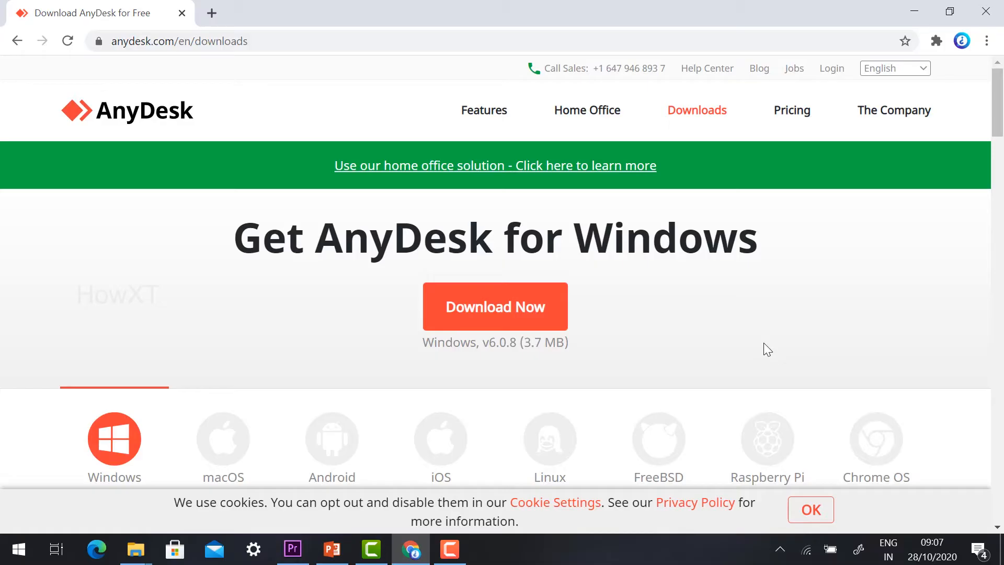
Step: Download AnyDesk for Windows and open AnyDesk (1).exe from the download bar
{"action": "left_click", "coordinate": [500, 310]}
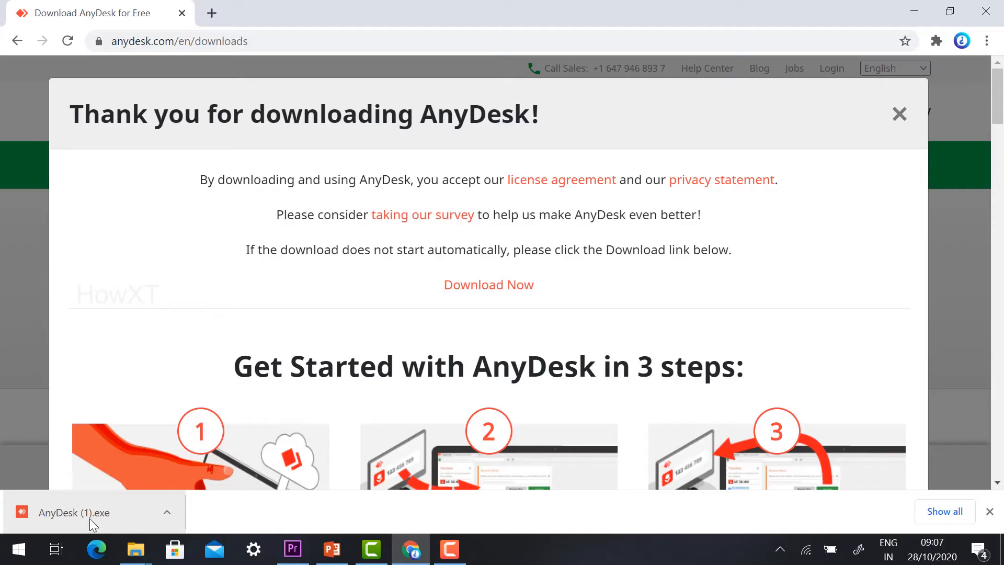
{"action": "left_click", "coordinate": [90, 519]}
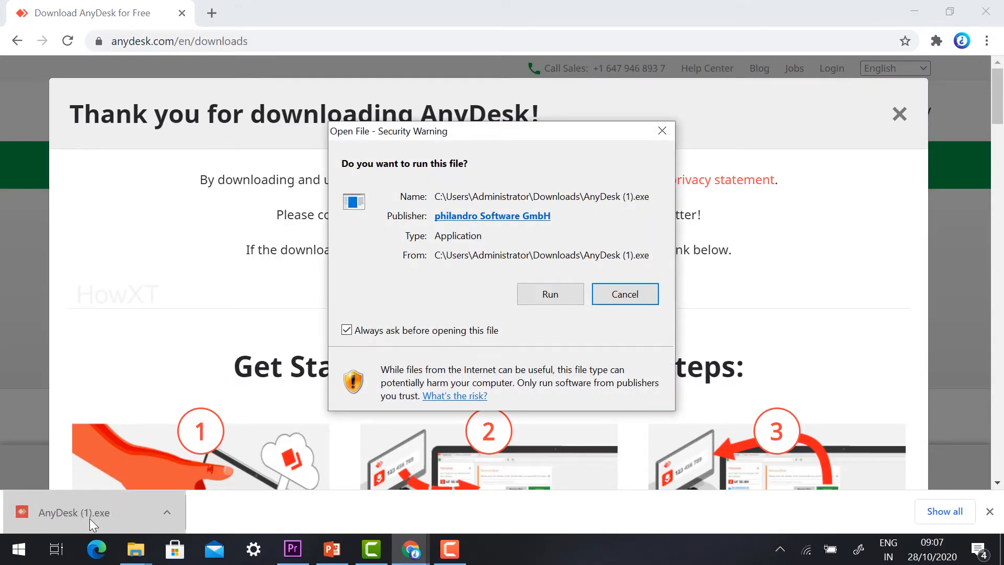
Step: Run AnyDesk (1).exe, dismiss the repeated Bad Image errors, and maximise the AnyDesk window
{"action": "left_click", "coordinate": [554, 293]}
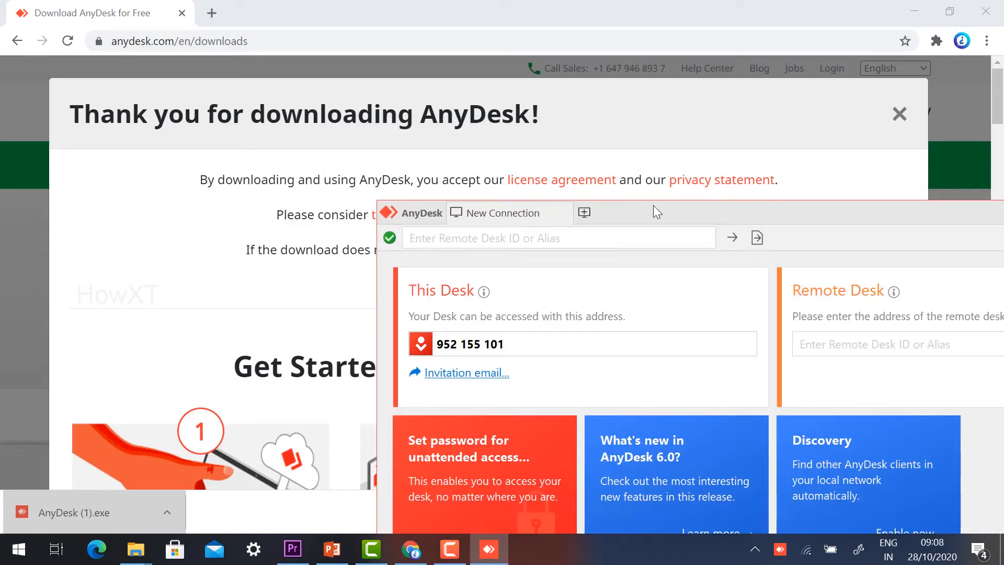
{"action": "left_click_drag", "start_coordinate": [653, 205], "coordinate": [279, 68]}
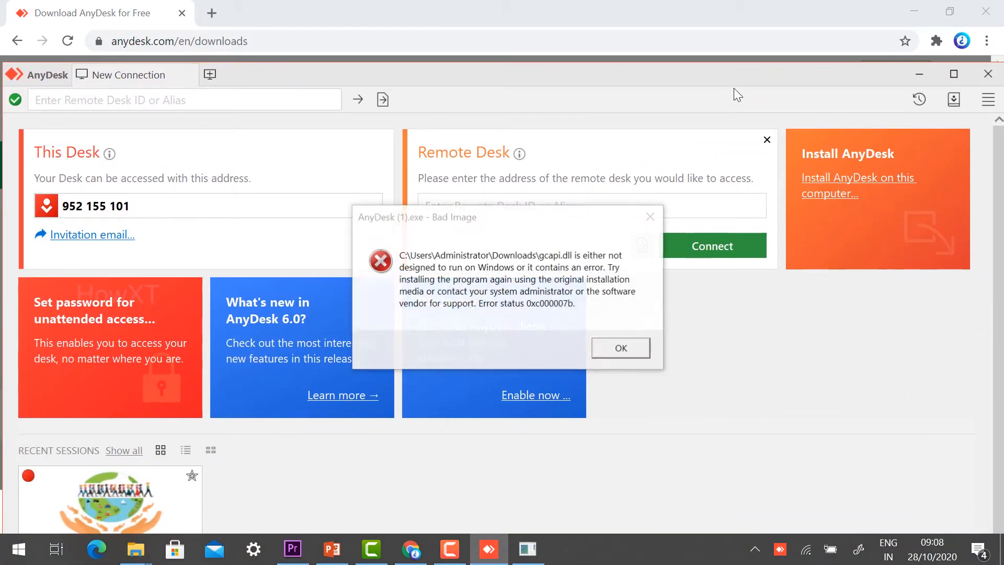
{"action": "left_click", "coordinate": [634, 351]}
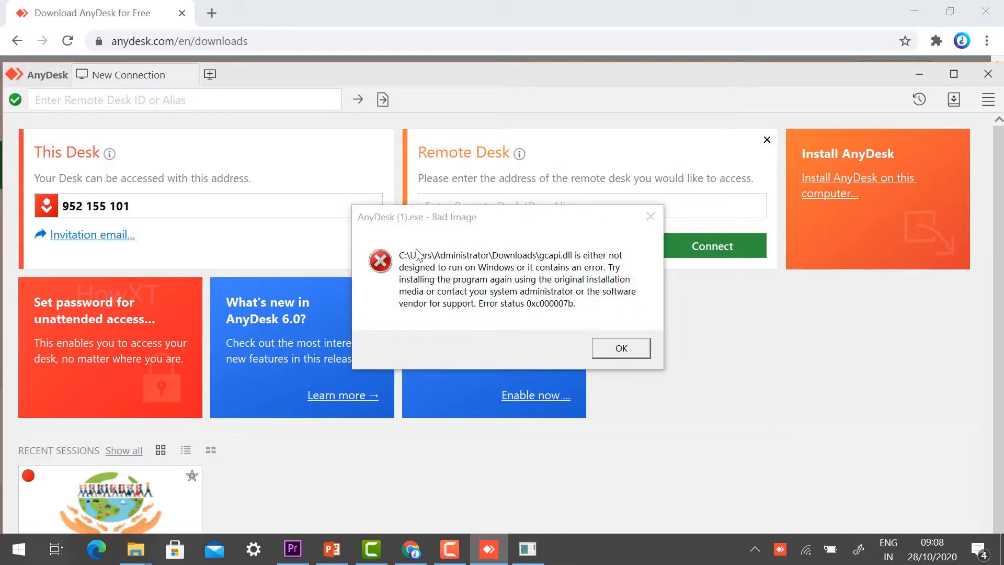
{"action": "left_click", "coordinate": [651, 222]}
{"action": "left_click", "coordinate": [651, 220]}
{"action": "left_click", "coordinate": [622, 346]}
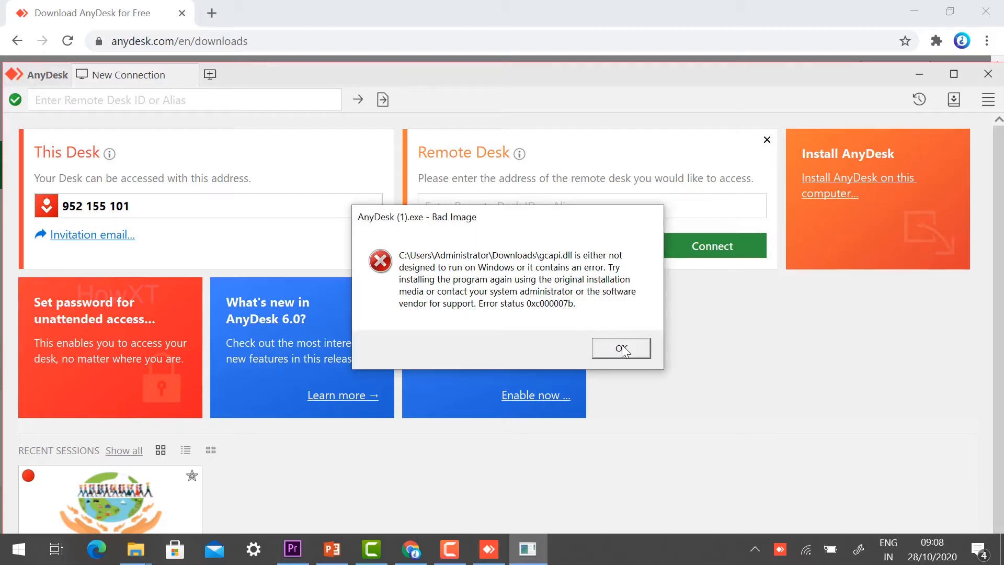
{"action": "left_click", "coordinate": [622, 349]}
{"action": "left_click", "coordinate": [952, 75]}
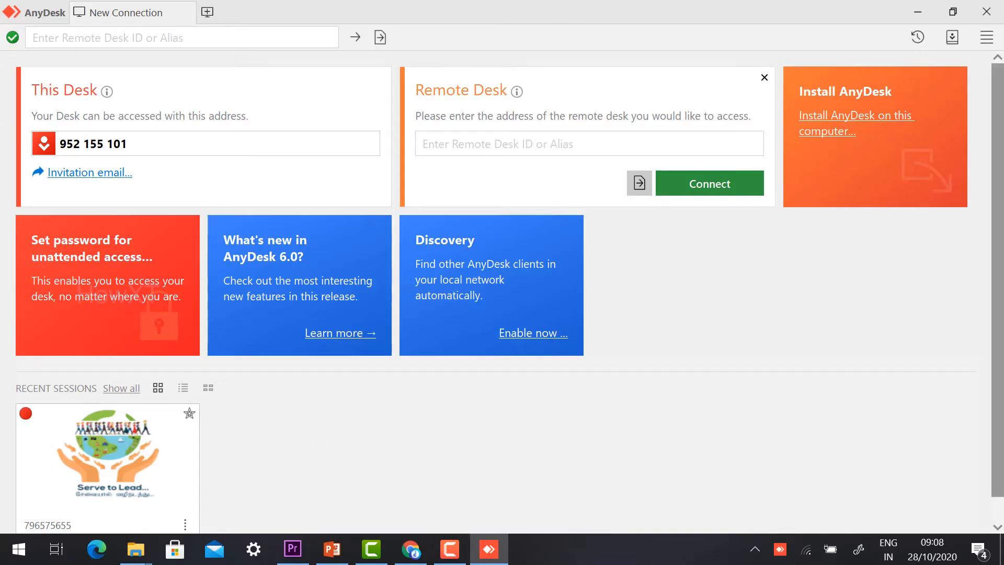
{"action": "left_click_drag", "start_coordinate": [63, 148], "coordinate": [146, 139]}
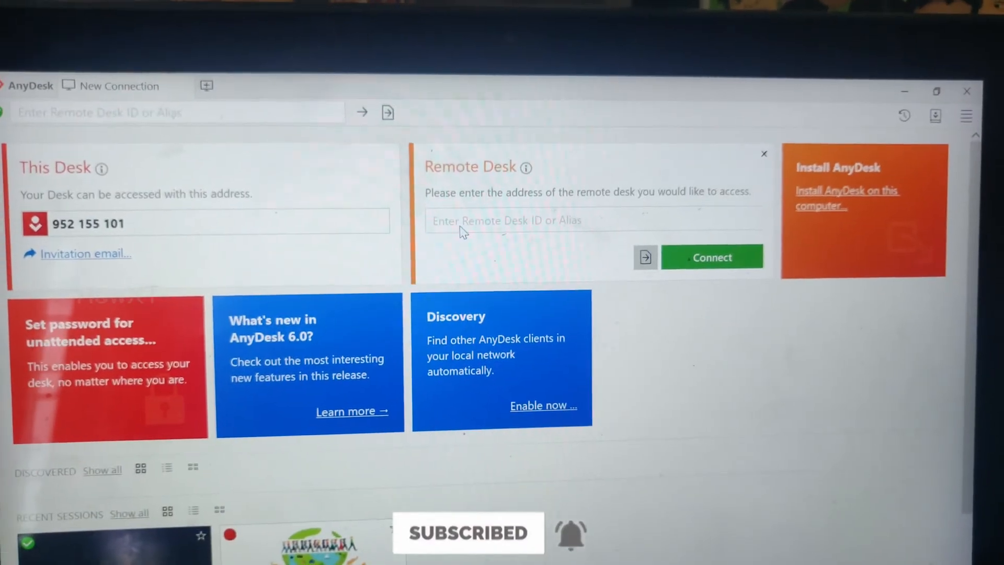
Step: Request a session to the other laptop's saved desk address and accept it on that laptop
{"action": "left_click", "coordinate": [499, 224]}
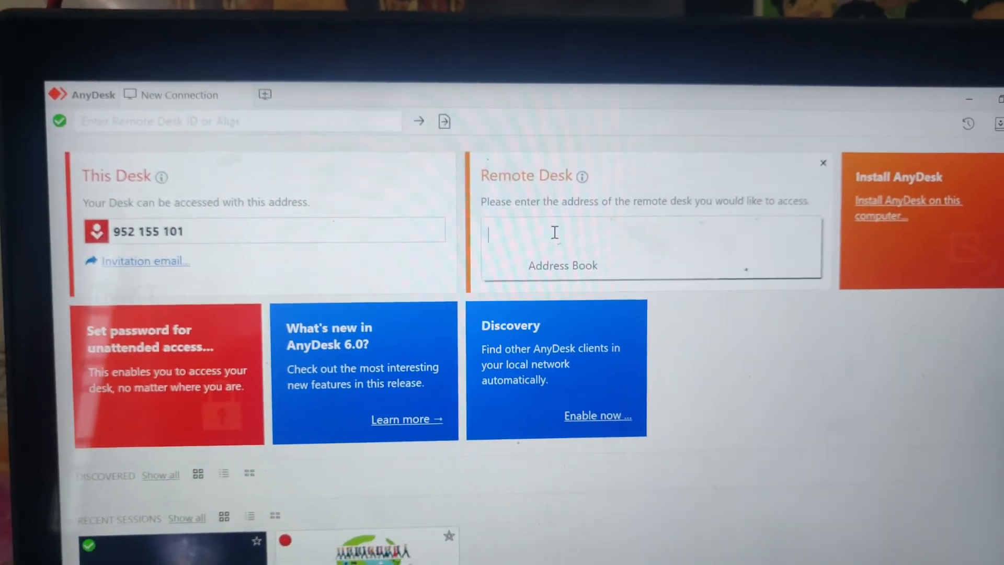
{"action": "type", "text": "9"}
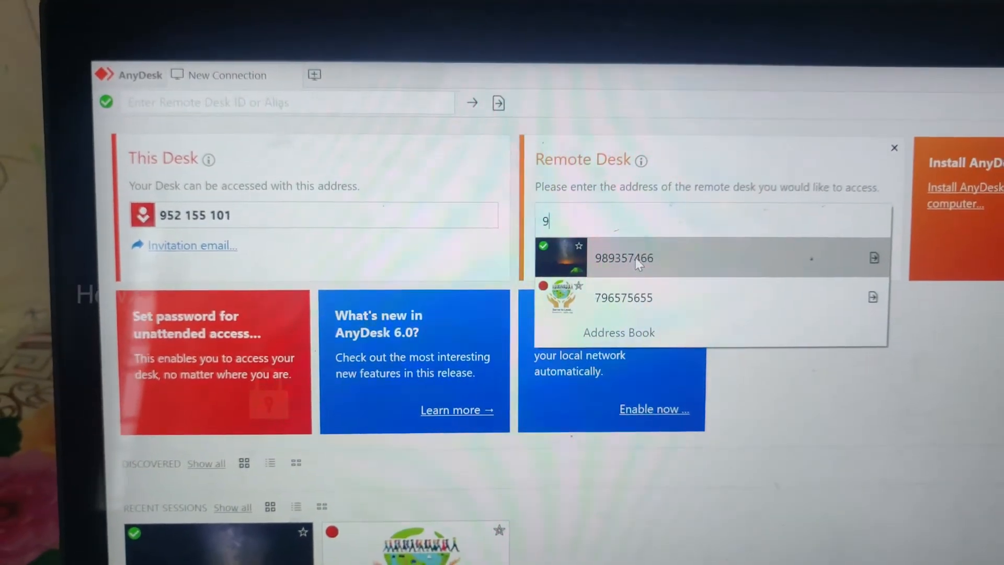
{"action": "left_click", "coordinate": [630, 261]}
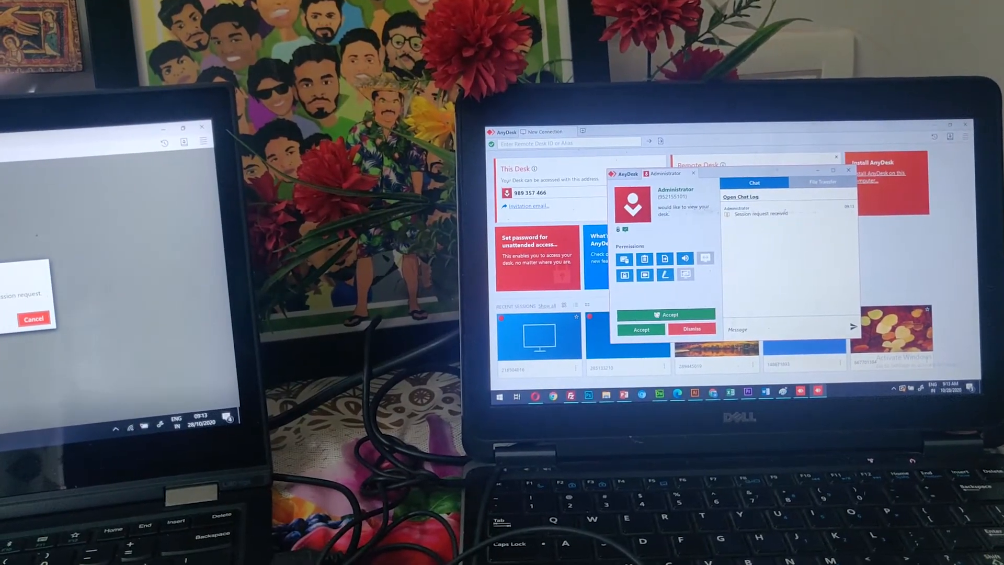
{"action": "left_click", "coordinate": [652, 317]}
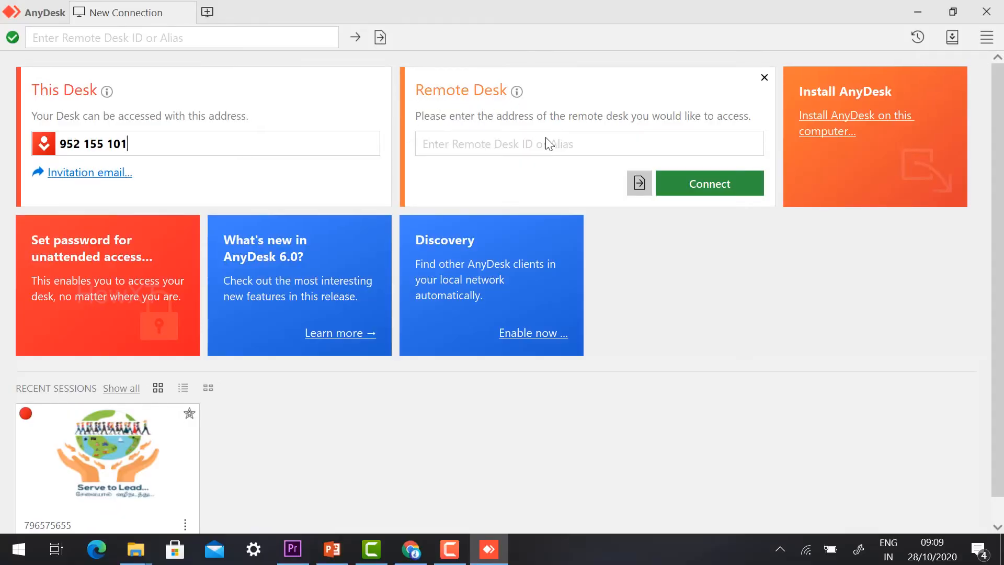
Step: Enter the other laptop's desk ID in the Remote Desk field and connect to it
{"action": "left_click", "coordinate": [475, 150]}
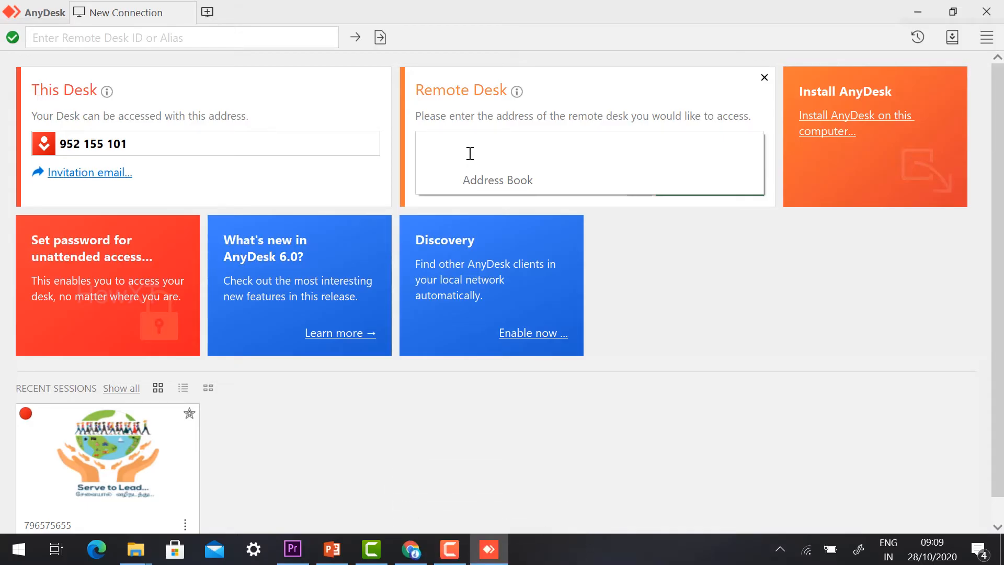
{"action": "left_click", "coordinate": [780, 277]}
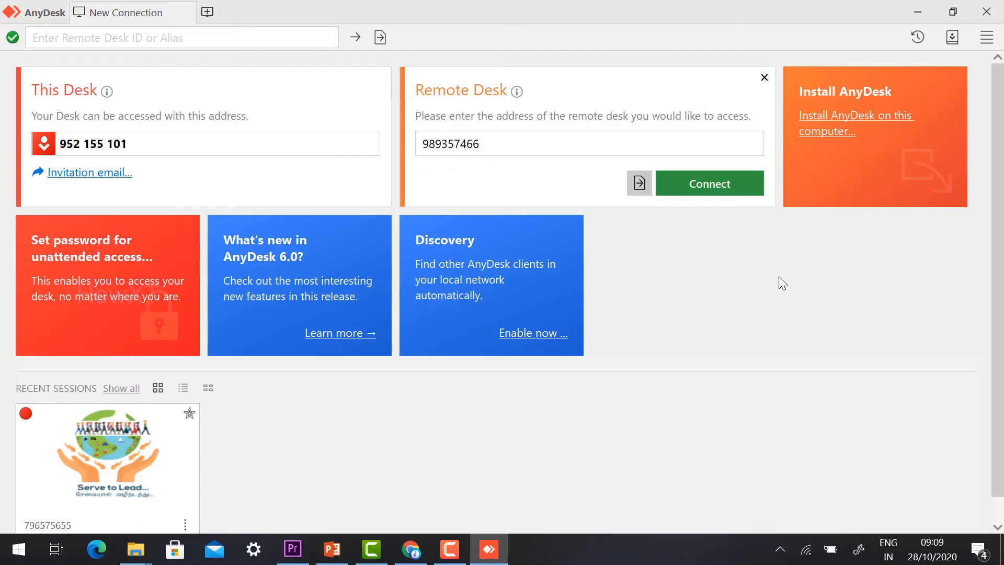
{"action": "left_click", "coordinate": [717, 184]}
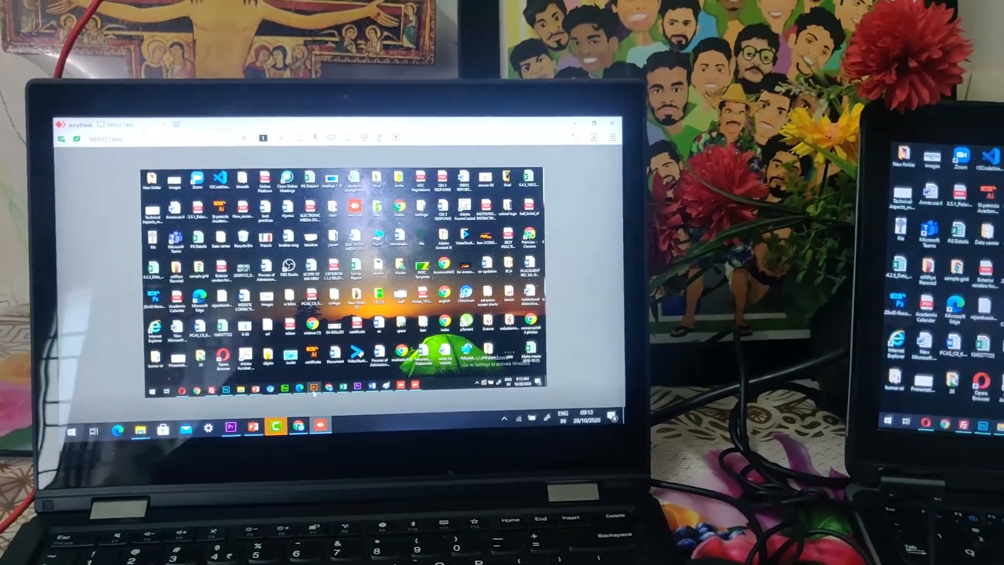
Step: On the remote laptop, nudge Illustrator's yellow arrow right, then view the Word agenda and PowerPoint slides
{"action": "left_click", "coordinate": [338, 386]}
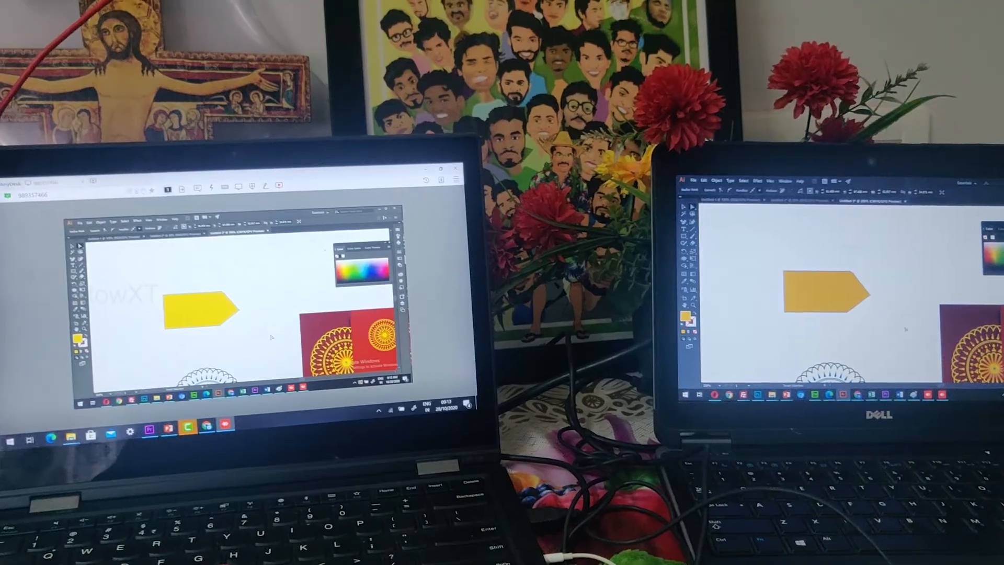
{"action": "left_click_drag", "start_coordinate": [206, 296], "coordinate": [292, 297]}
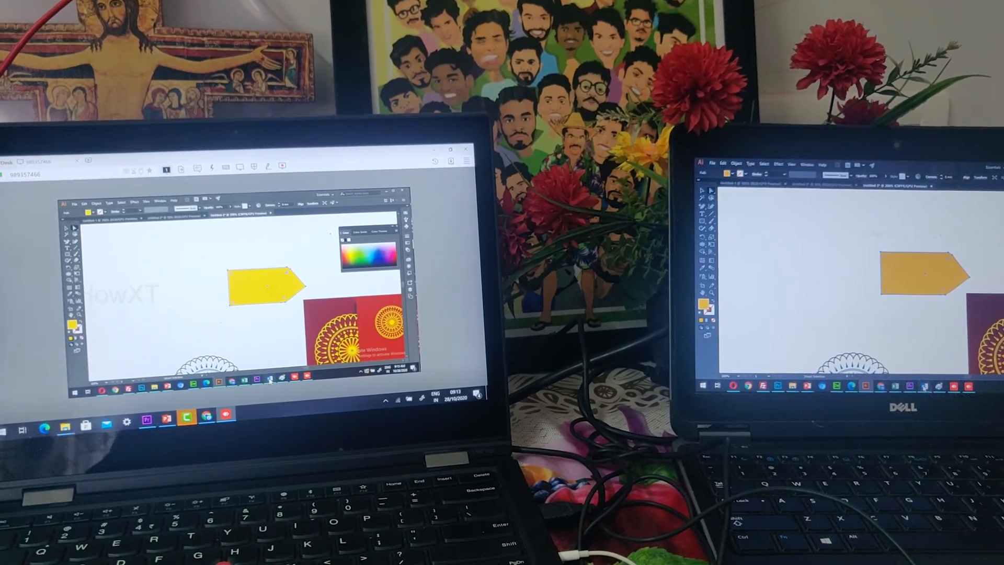
{"action": "left_click", "coordinate": [265, 388]}
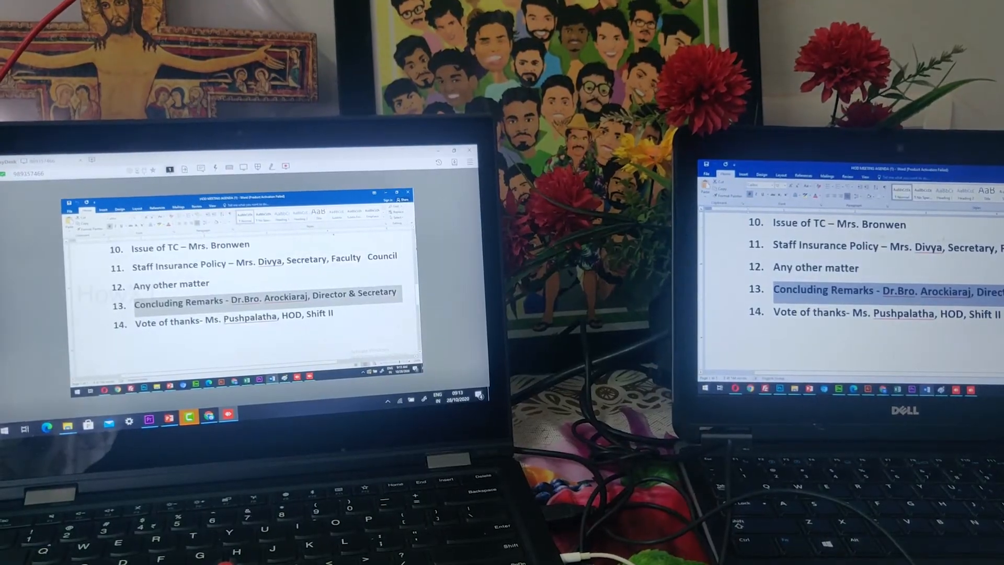
{"action": "left_click", "coordinate": [162, 390]}
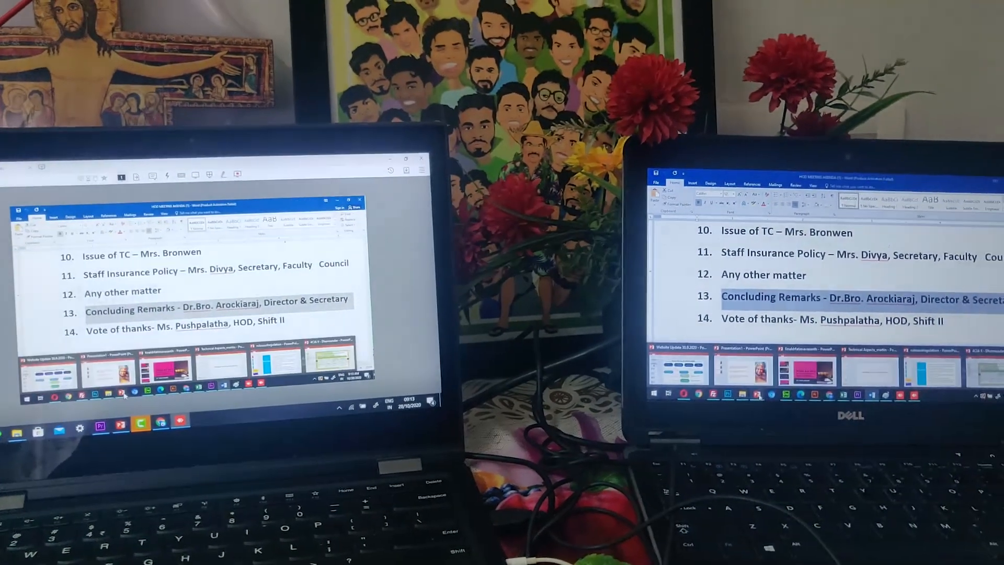
{"action": "left_click", "coordinate": [114, 371]}
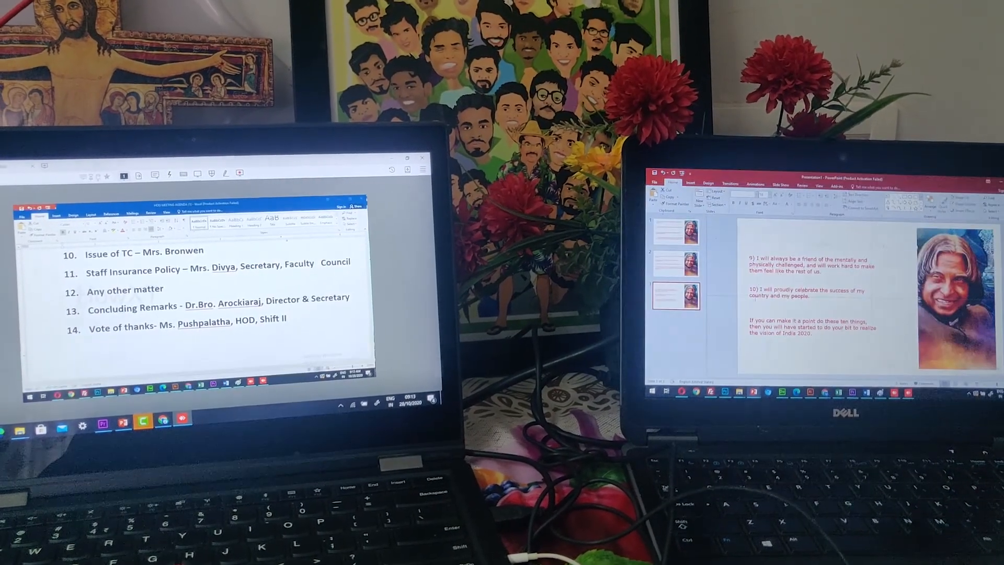
{"action": "left_click", "coordinate": [41, 257]}
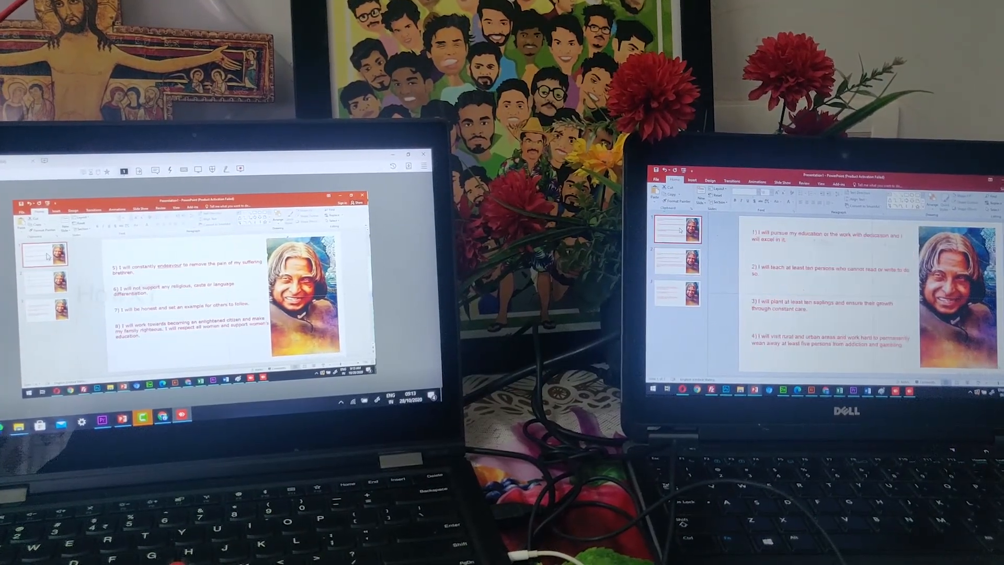
{"action": "left_click", "coordinate": [43, 283]}
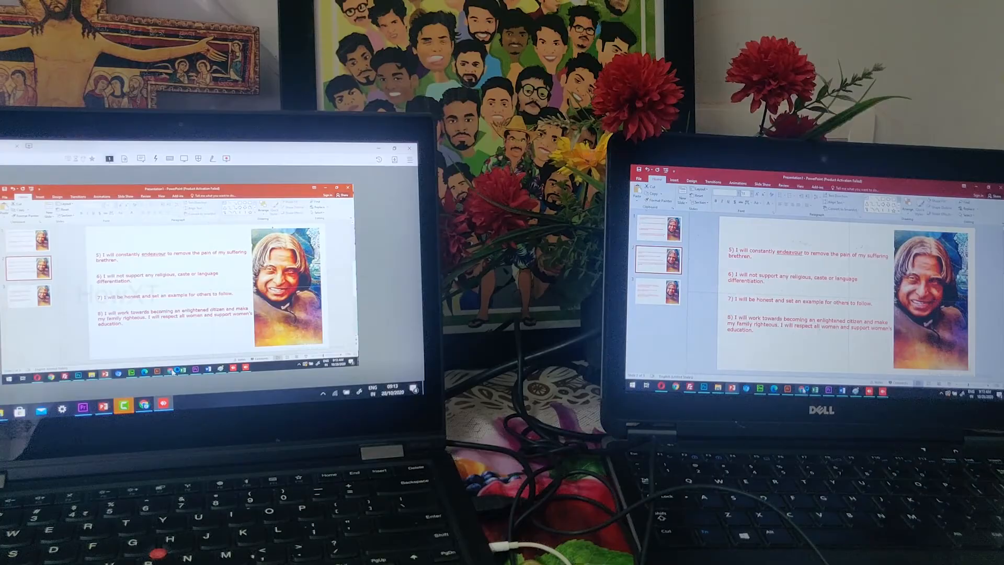
Step: Minimize the session window and local browser, then restore the AnyDesk remote session view
{"action": "mouse_move", "coordinate": [173, 371]}
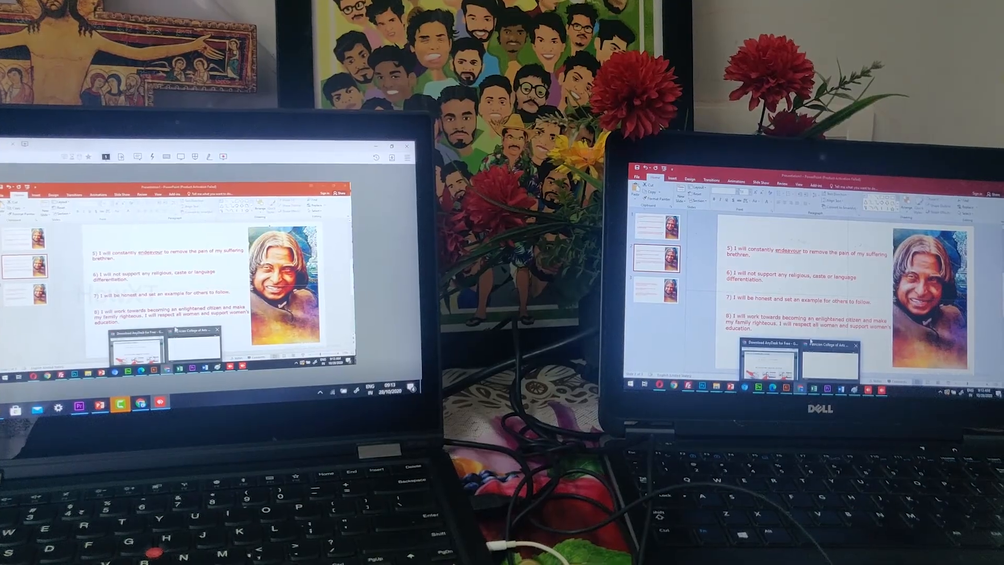
{"action": "left_click", "coordinate": [150, 346]}
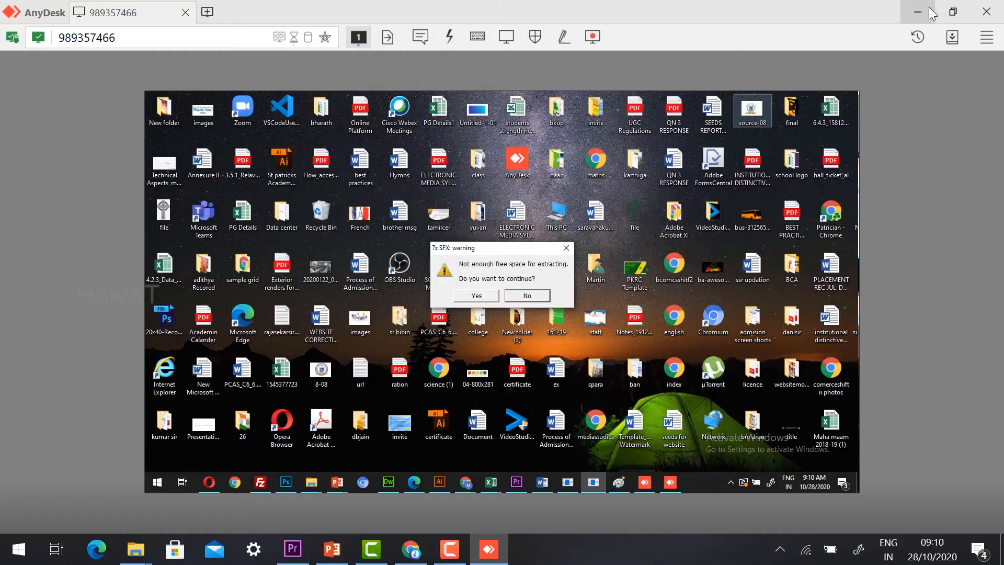
{"action": "left_click", "coordinate": [927, 10]}
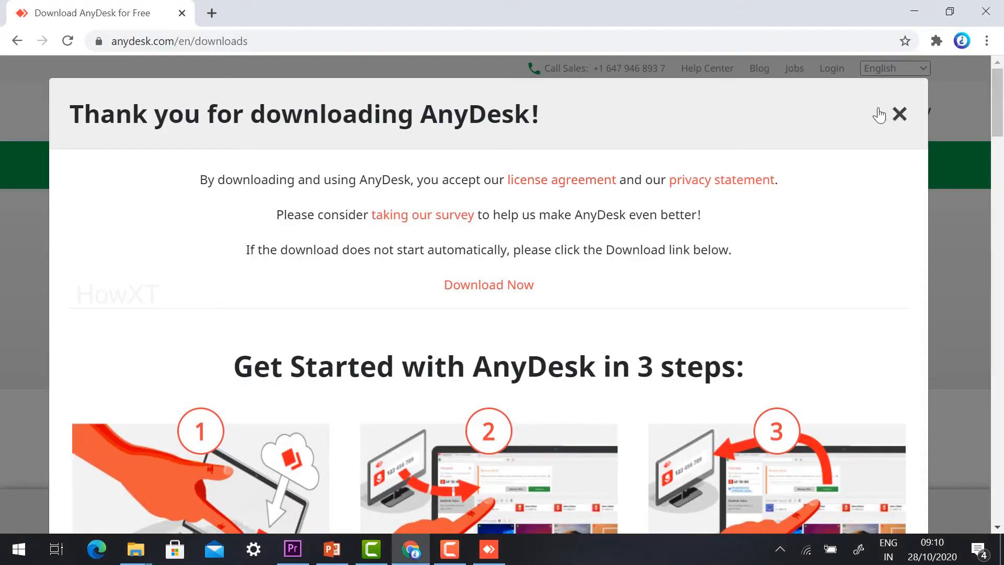
{"action": "left_click", "coordinate": [904, 8]}
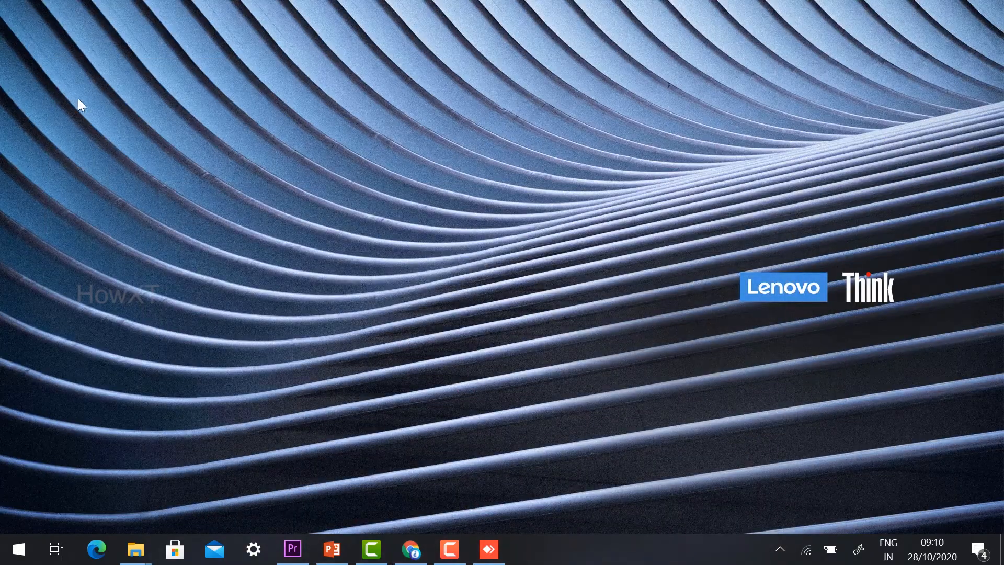
{"action": "left_click", "coordinate": [488, 548]}
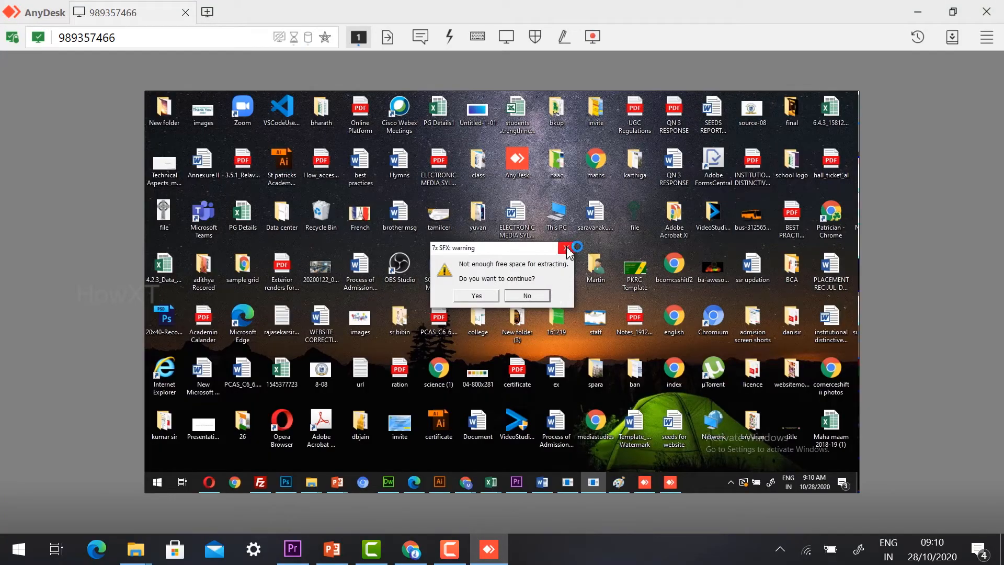
Step: Decline the 7z SFX free-space warning and bring up the remote Illustrator VISCOM cover design
{"action": "left_click", "coordinate": [523, 296]}
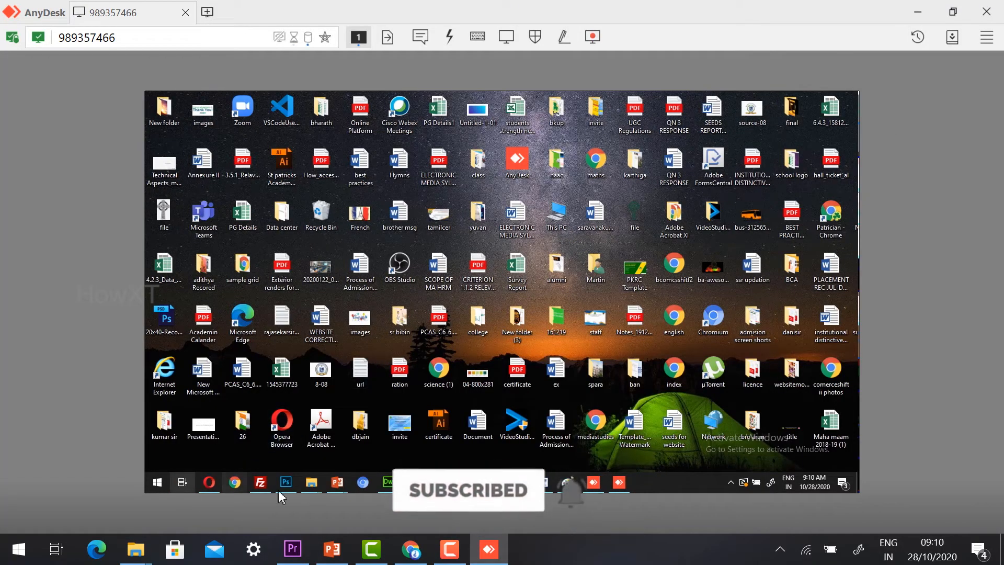
{"action": "left_click", "coordinate": [440, 482]}
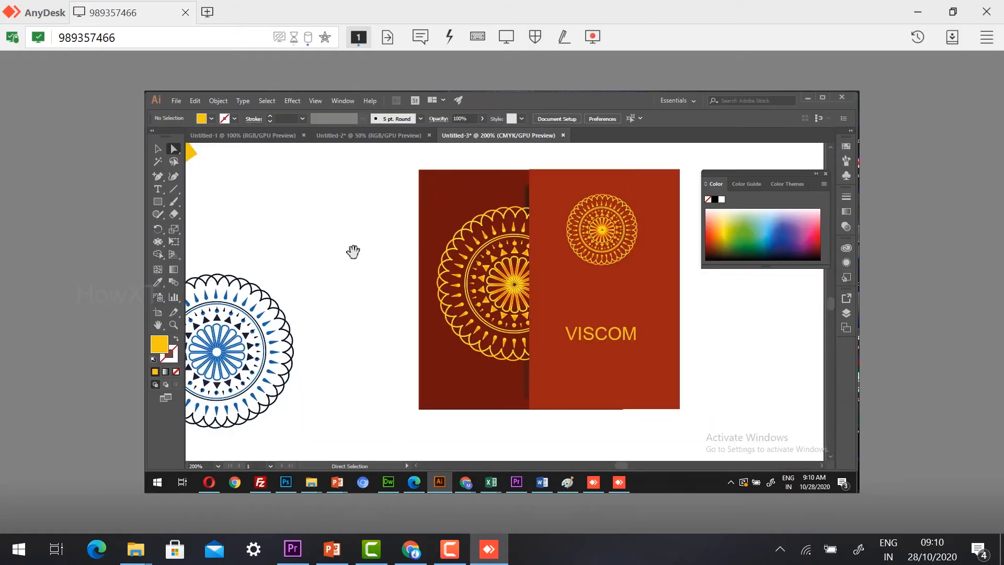
Step: Pan the remote artboard, drag the yellow tag shape right, and bring Chrome's AnyDesk page forward
{"action": "left_click_drag", "start_coordinate": [352, 251], "coordinate": [686, 240]}
{"action": "left_click_drag", "start_coordinate": [538, 211], "coordinate": [403, 377]}
{"action": "left_click", "coordinate": [341, 315]}
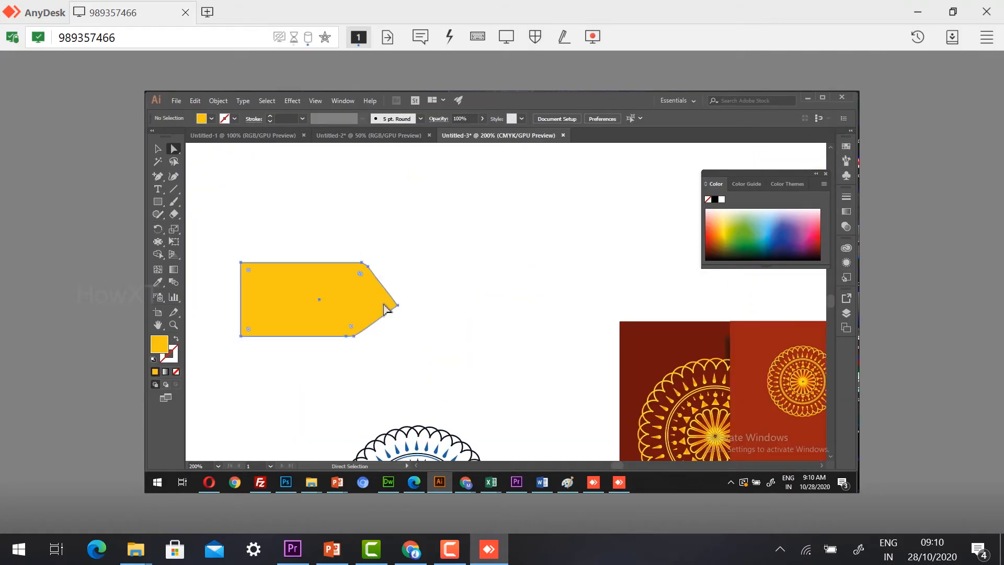
{"action": "left_click_drag", "start_coordinate": [398, 305], "coordinate": [494, 305]}
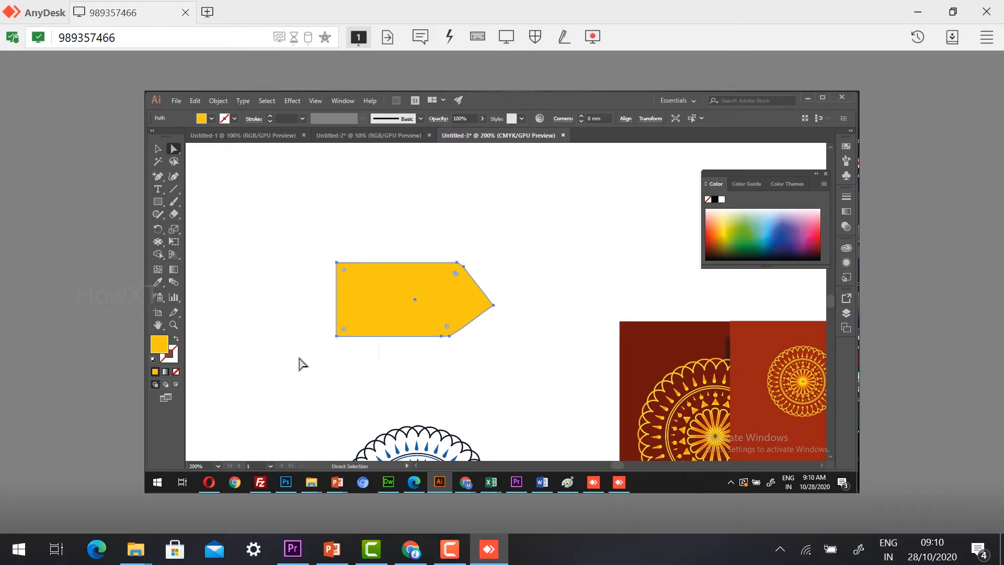
{"action": "left_click_drag", "start_coordinate": [395, 306], "coordinate": [395, 308]}
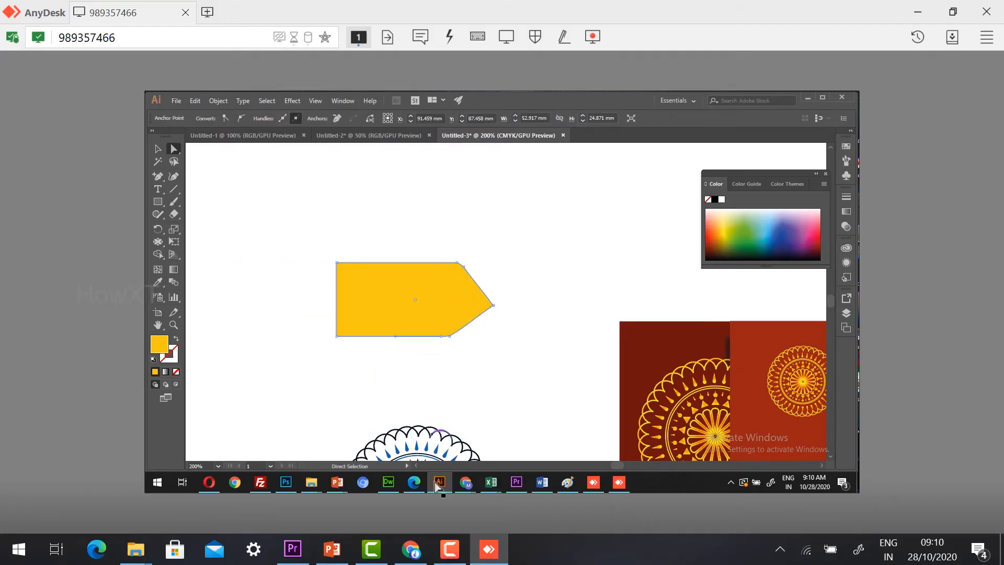
{"action": "left_click", "coordinate": [463, 489]}
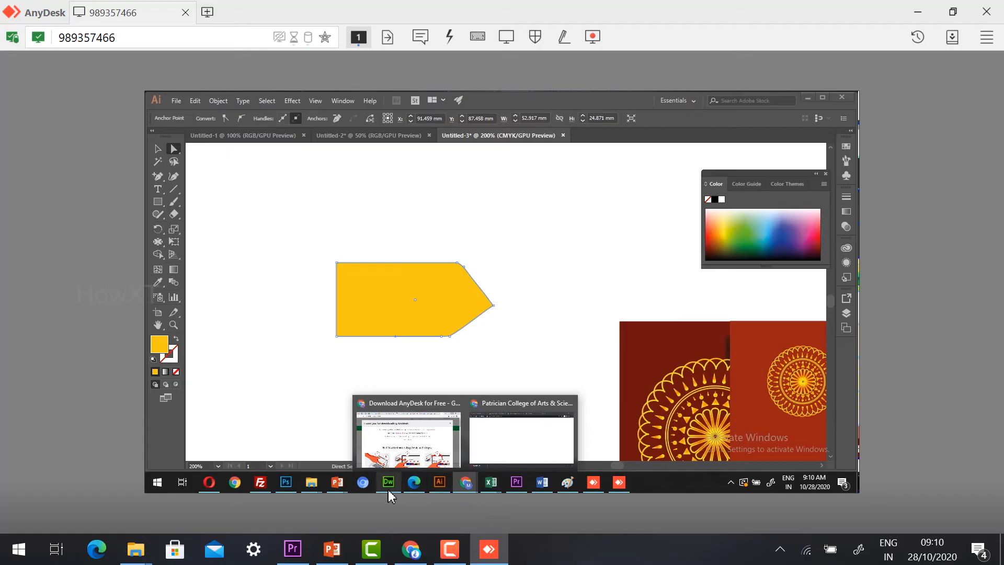
Step: View the remote Dreamweaver code, Premiere Pro project, Word agenda and Presentation1 slides in turn
{"action": "left_click", "coordinate": [388, 484]}
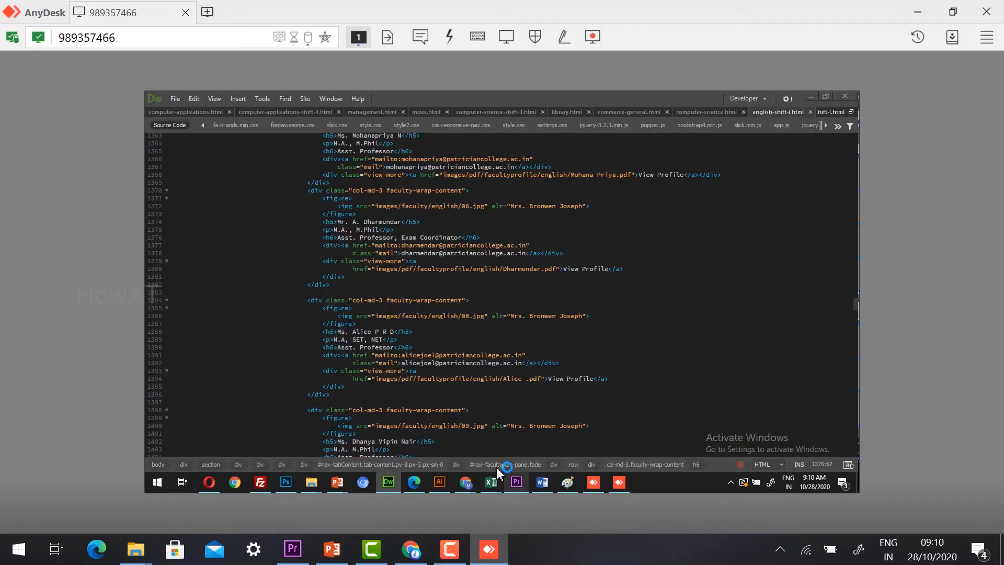
{"action": "left_click", "coordinate": [517, 481]}
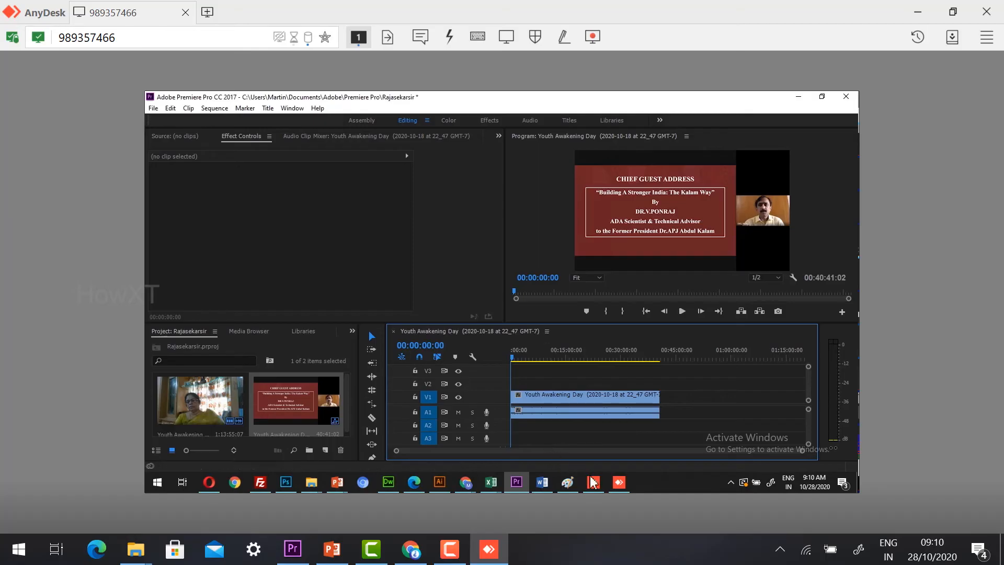
{"action": "left_click", "coordinate": [544, 481]}
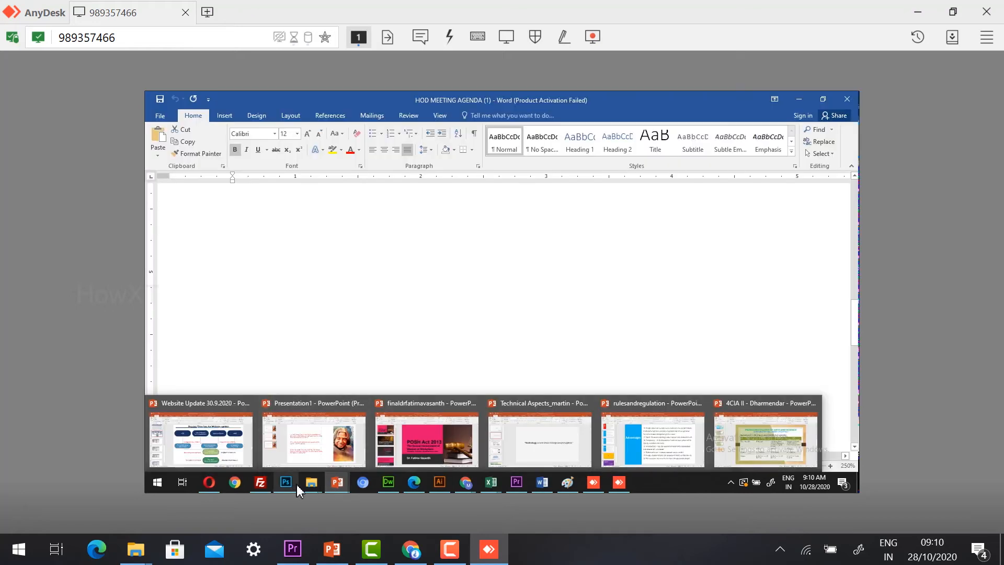
{"action": "mouse_move", "coordinate": [334, 482]}
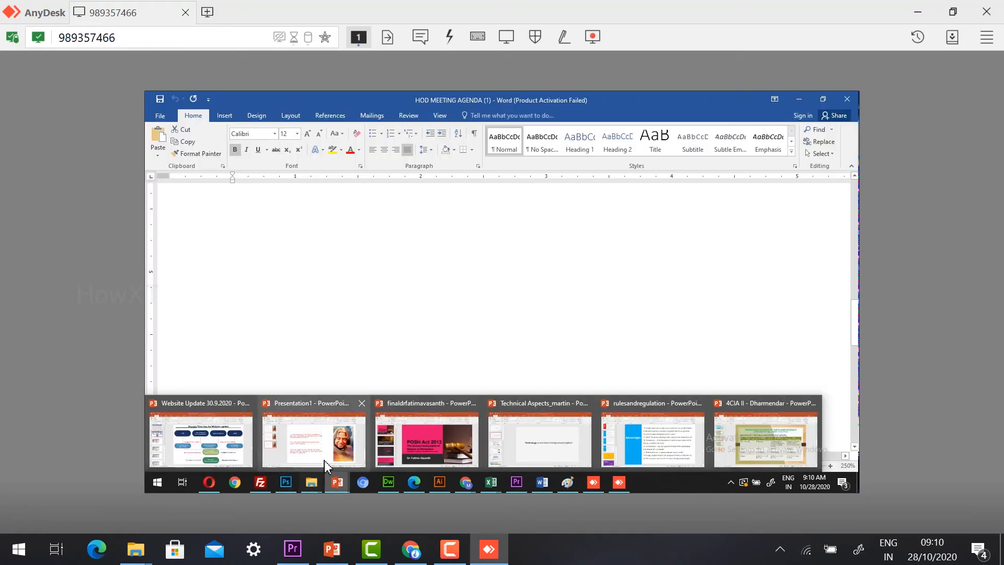
{"action": "left_click", "coordinate": [314, 438]}
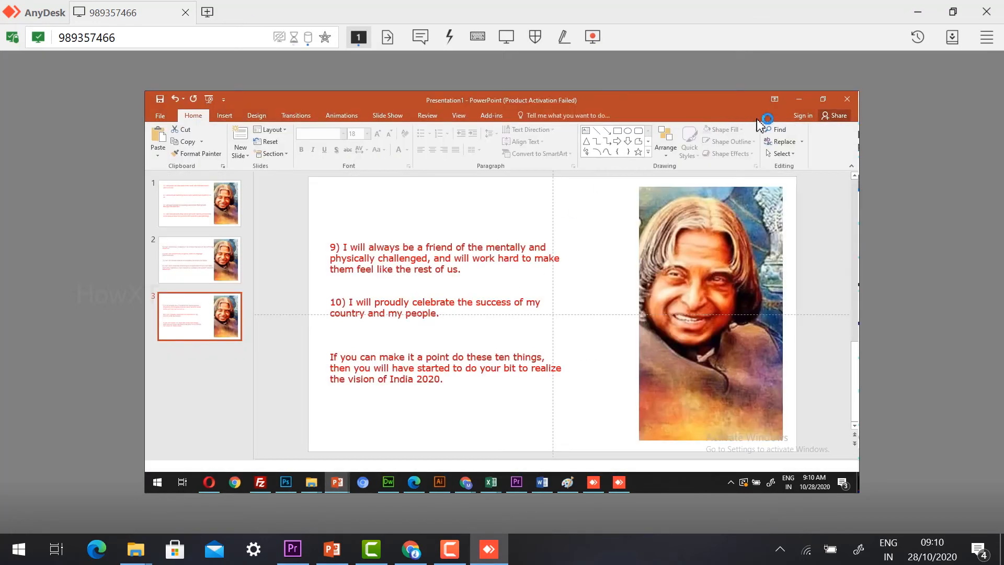
Step: Minimize PowerPoint, Word, Premiere Pro and Dreamweaver until Illustrator's Untitled-3 canvas shows
{"action": "left_click", "coordinate": [797, 103]}
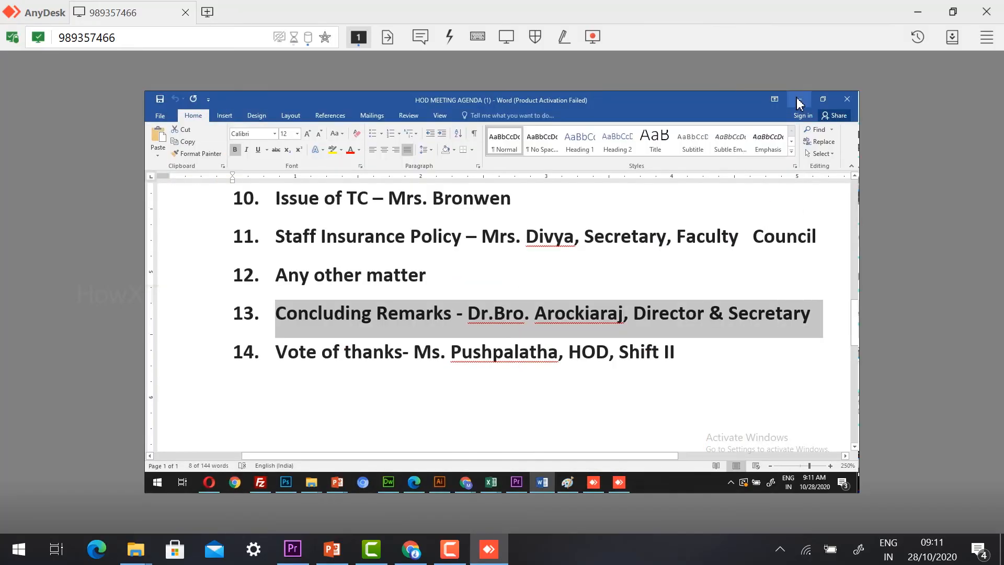
{"action": "left_click", "coordinate": [798, 103]}
{"action": "left_click", "coordinate": [797, 100]}
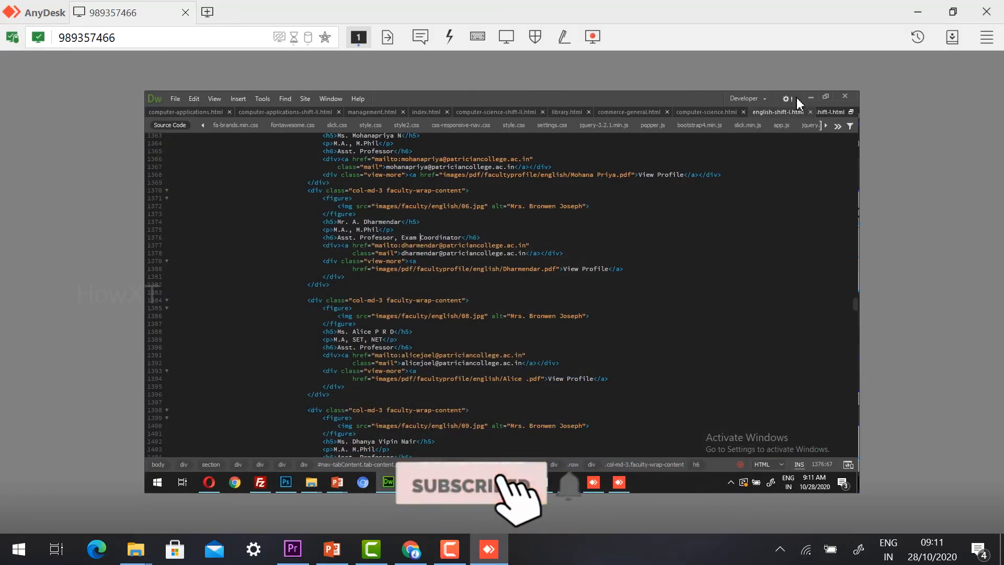
{"action": "left_click", "coordinate": [814, 100]}
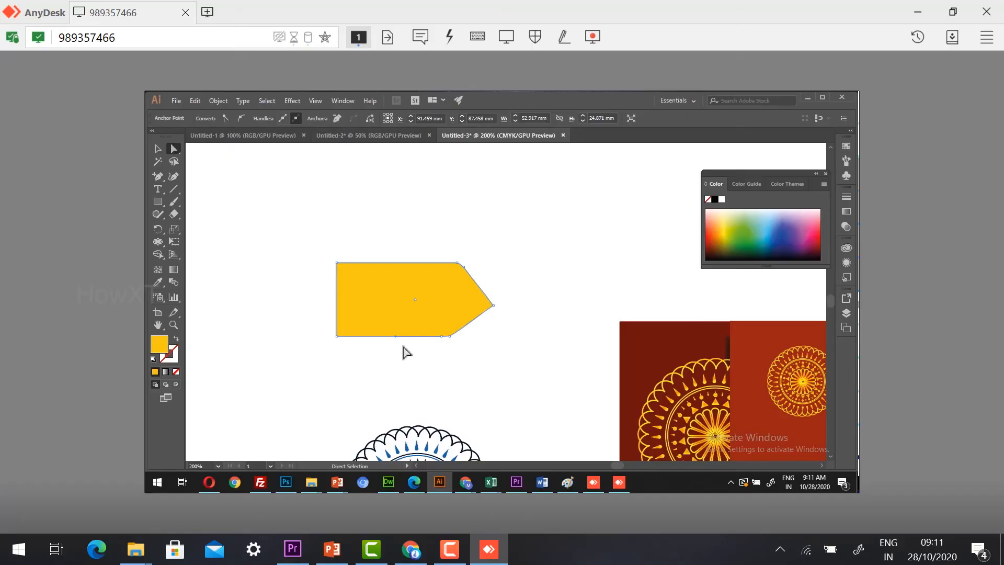
Step: Close the AnyDesk remote session window to disconnect from the second laptop
{"action": "left_click", "coordinate": [490, 551]}
{"action": "left_click", "coordinate": [490, 551]}
{"action": "left_click", "coordinate": [993, 13]}
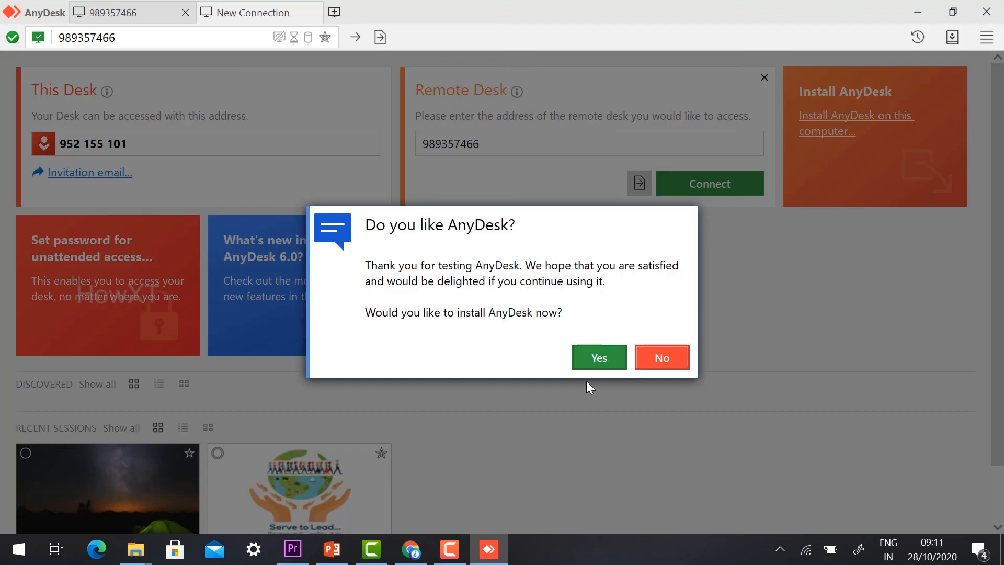
Step: Accept the 'Do you like AnyDesk?' install offer twice to review the Installation page, then cancel installing
{"action": "left_click", "coordinate": [600, 358]}
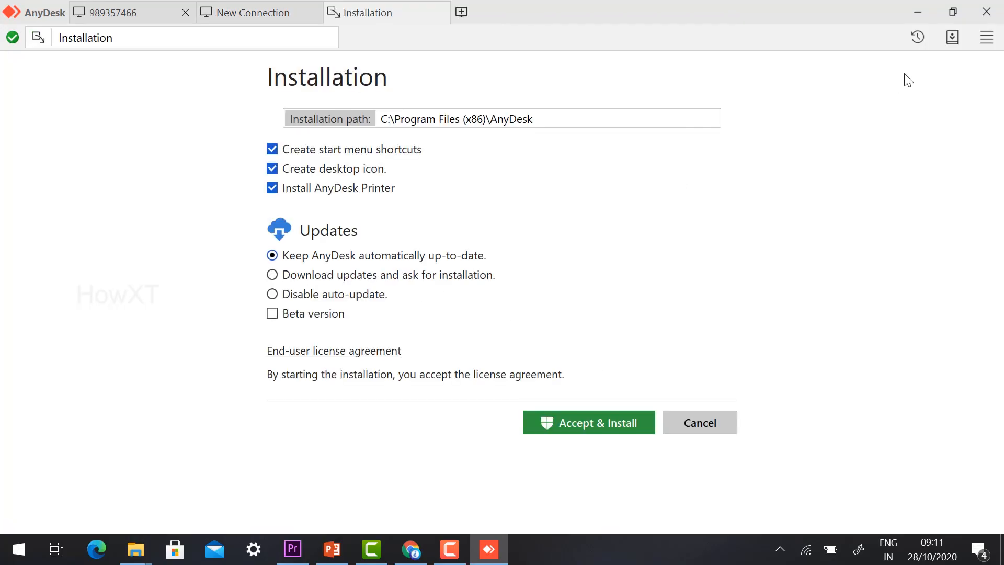
{"action": "left_click", "coordinate": [992, 11]}
{"action": "left_click", "coordinate": [609, 362]}
{"action": "left_click", "coordinate": [680, 424]}
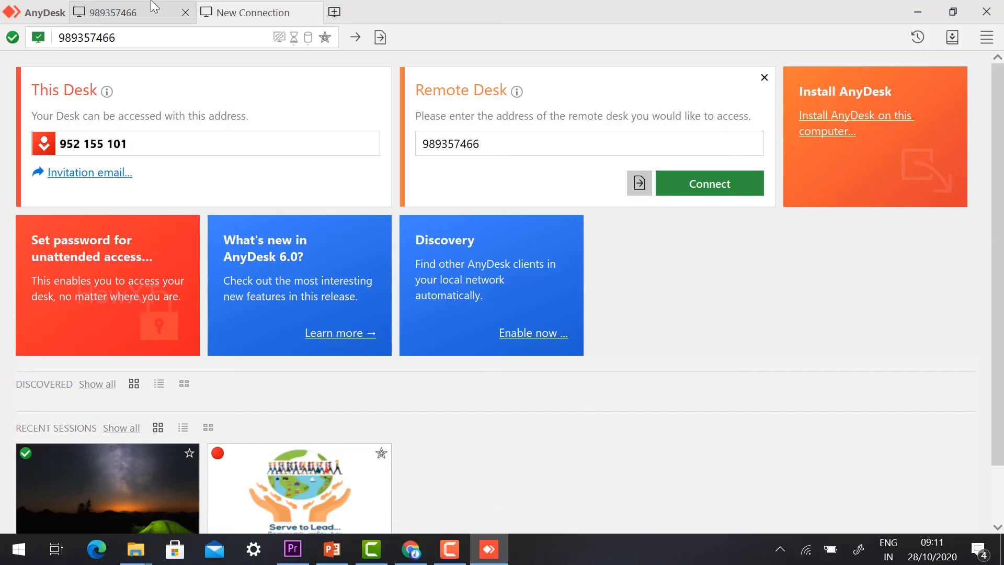
Step: Close the ended remote session's tab and delete the old desk ID from the Remote Desk box
{"action": "left_click", "coordinate": [185, 13]}
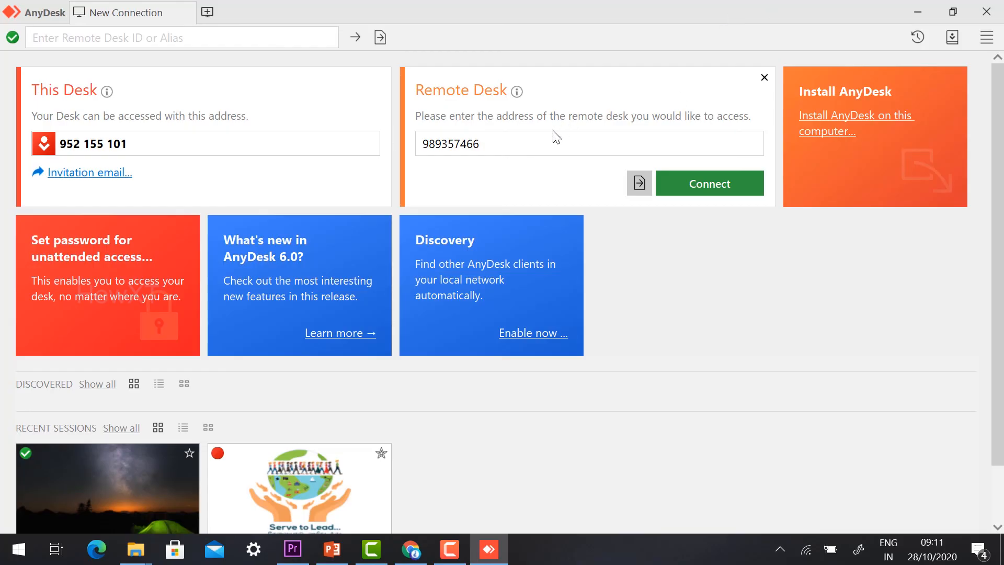
{"action": "left_click", "coordinate": [484, 143]}
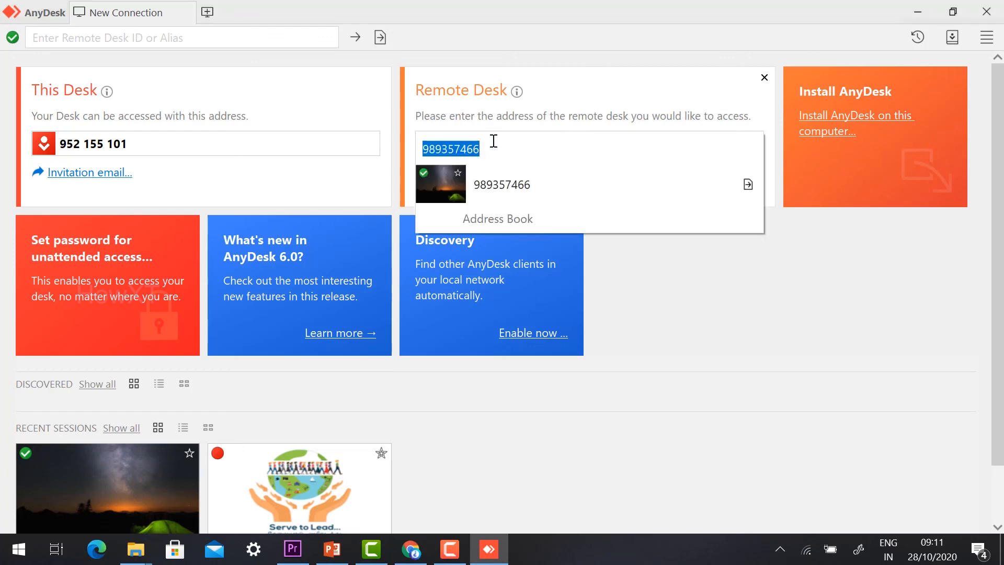
{"action": "key", "text": "BackSpace"}
{"action": "left_click", "coordinate": [725, 308]}
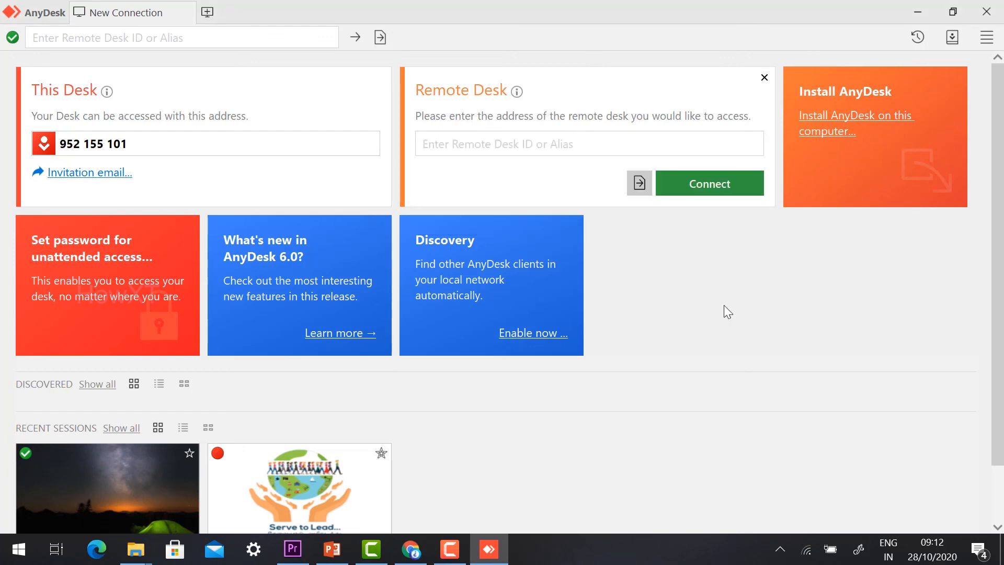